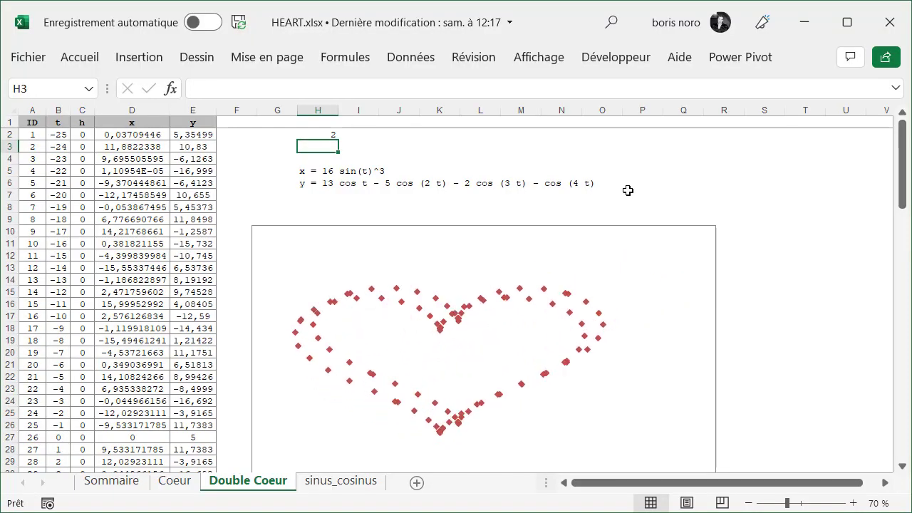
Set the Double Coeur offset in H2 to 100.
key("Up")
type("100")
key("Return")
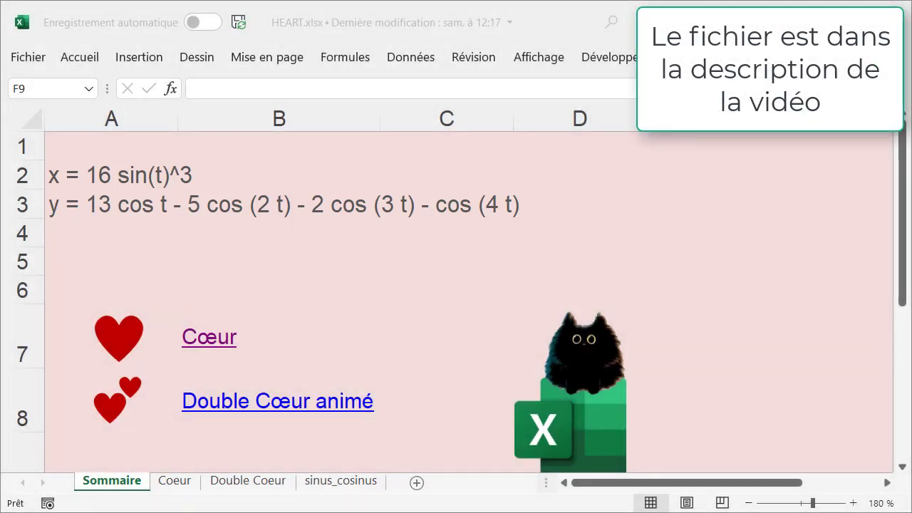
Look over the sinus_cosinus sheet's Cosinus table and the Coeur sheet's heart chart.
left_click(341, 481)
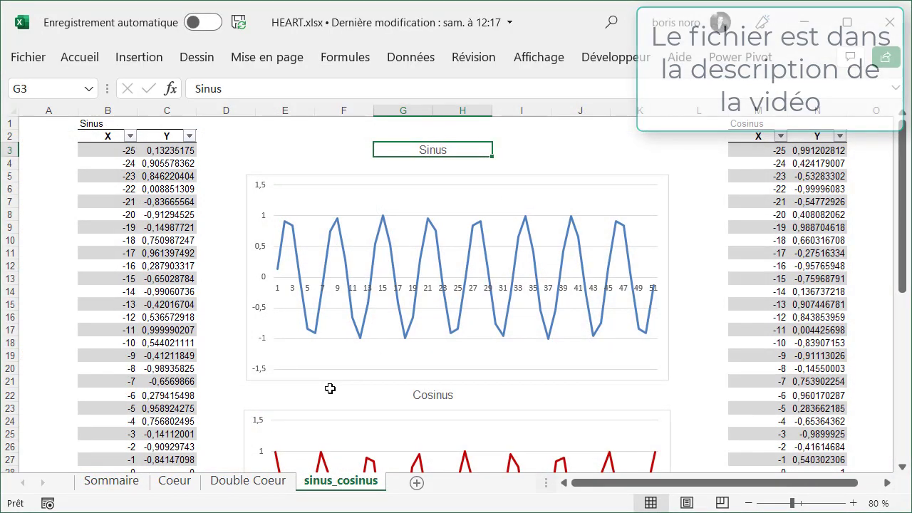
key("ctrl+Down")
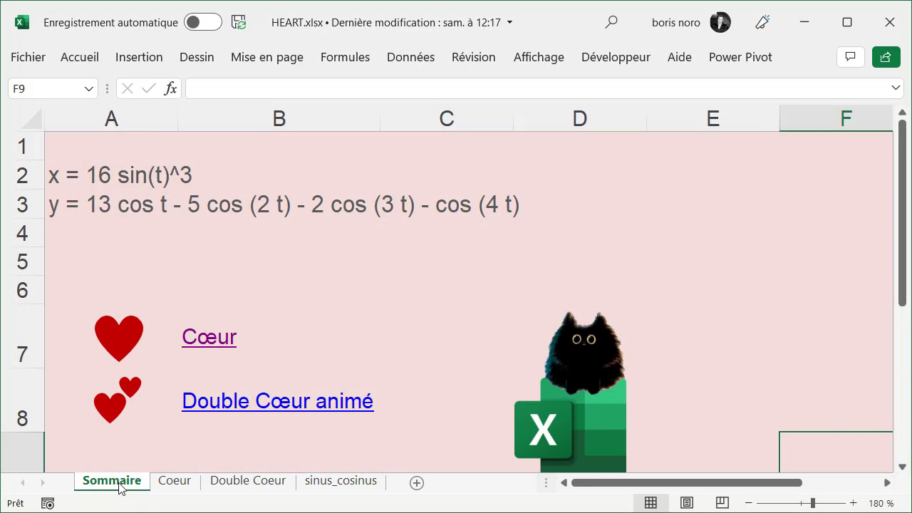
left_click(176, 483)
left_click(176, 483)
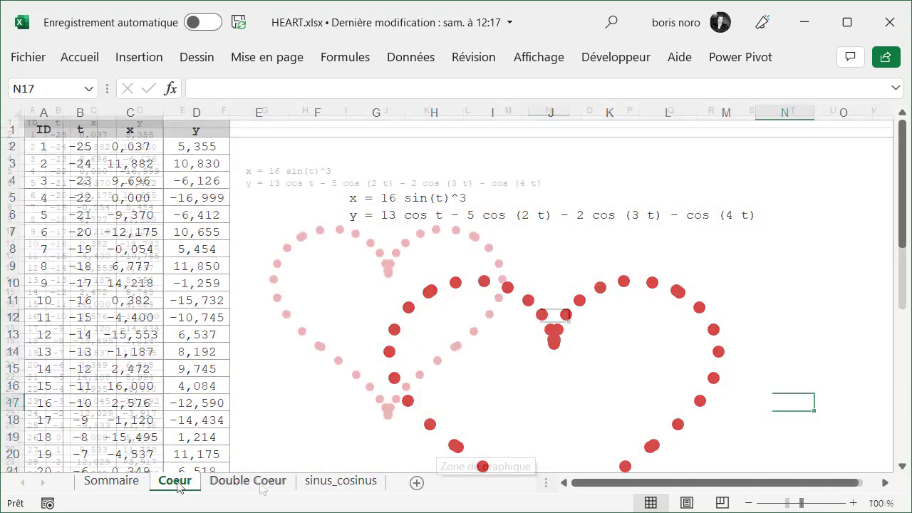
Change the offset in H2 on Double Coeur to 2.
left_click(261, 484)
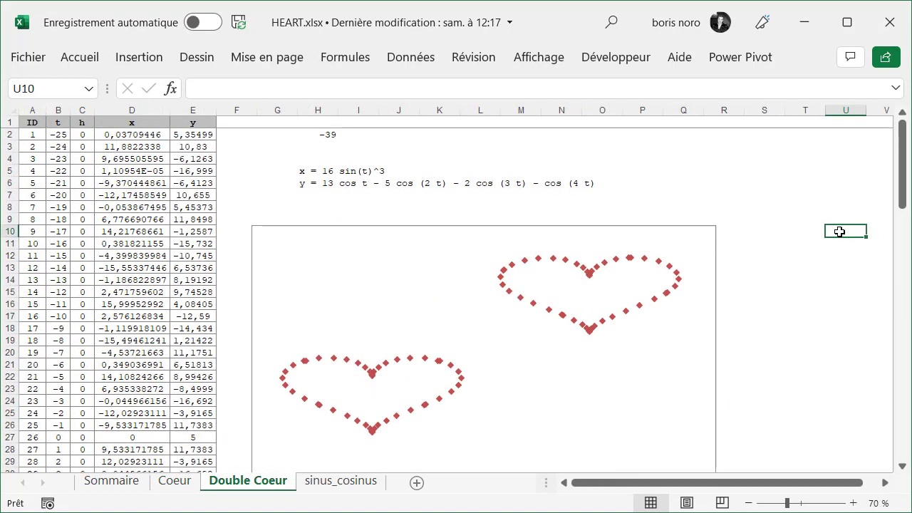
type("2")
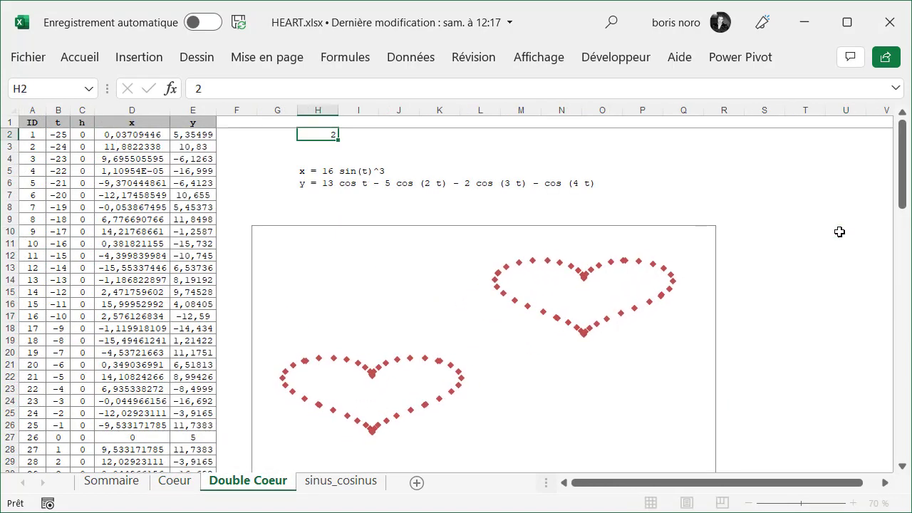
key("Return")
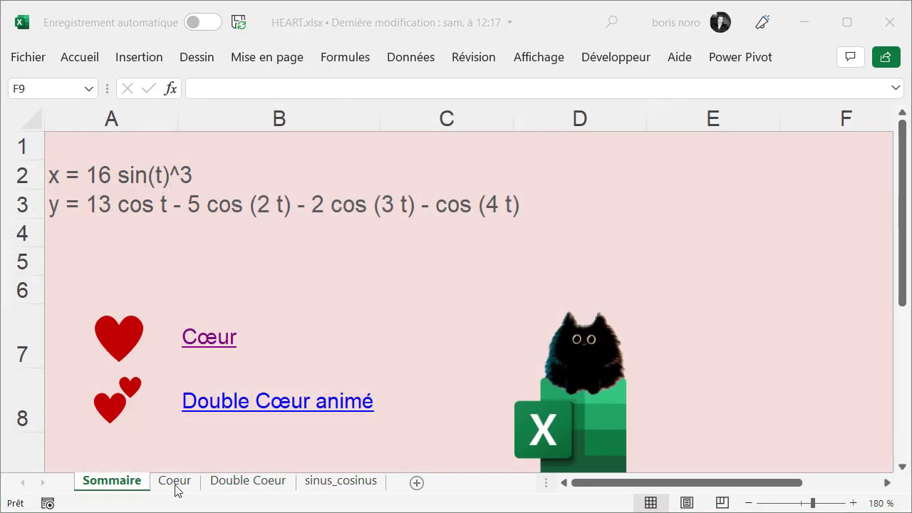
On the Coeur sheet, check the ID and t columns: IDs 1–50 with t from -25 to 24.
left_click(174, 484)
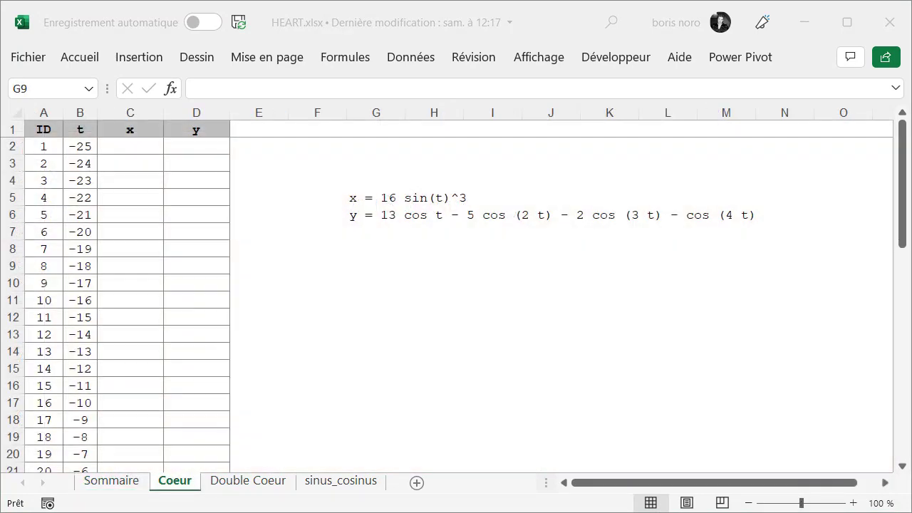
left_click(44, 149)
key("ctrl+Down")
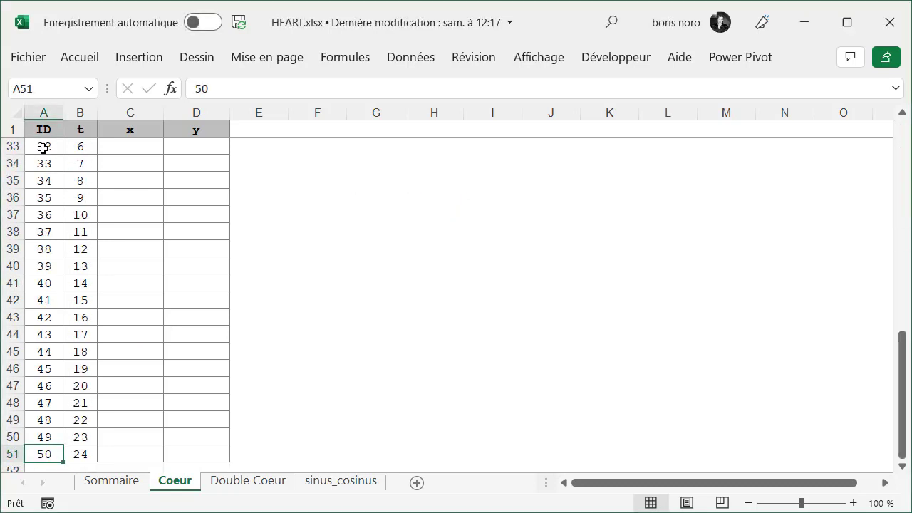
key("ctrl+Up")
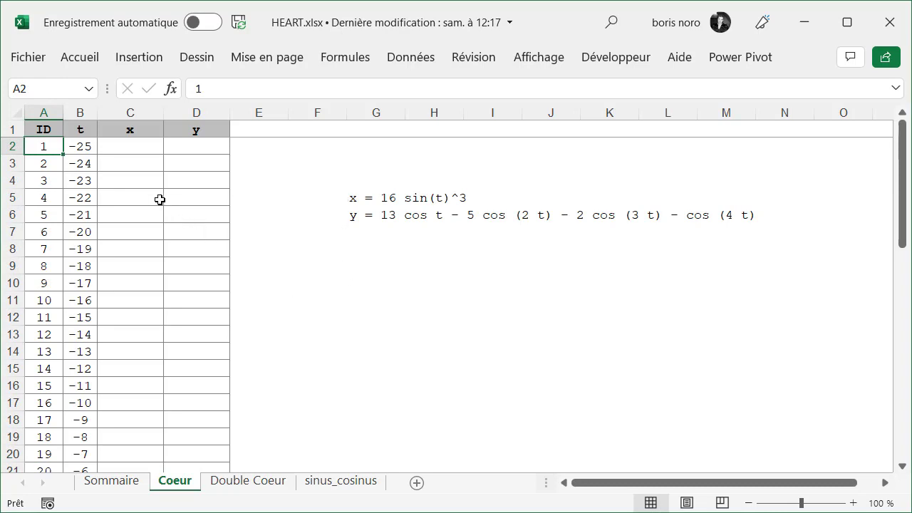
left_click(84, 131)
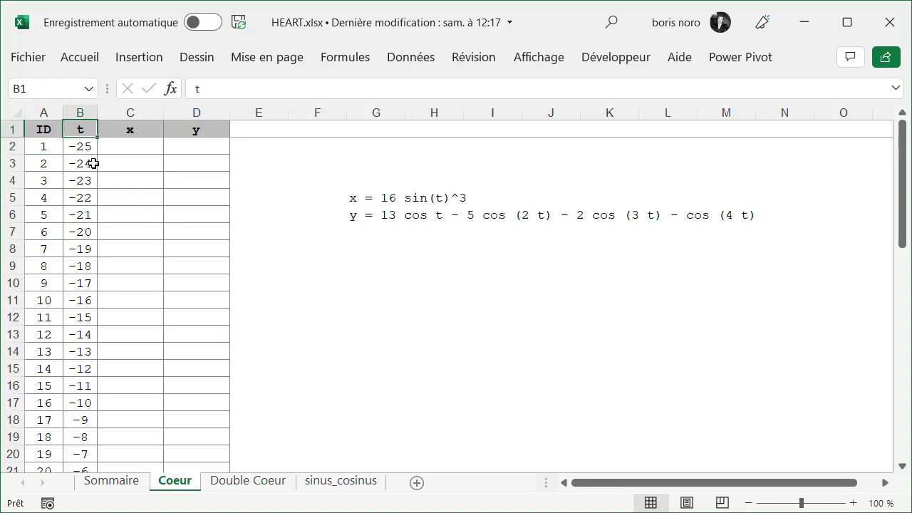
key("ctrl+Down")
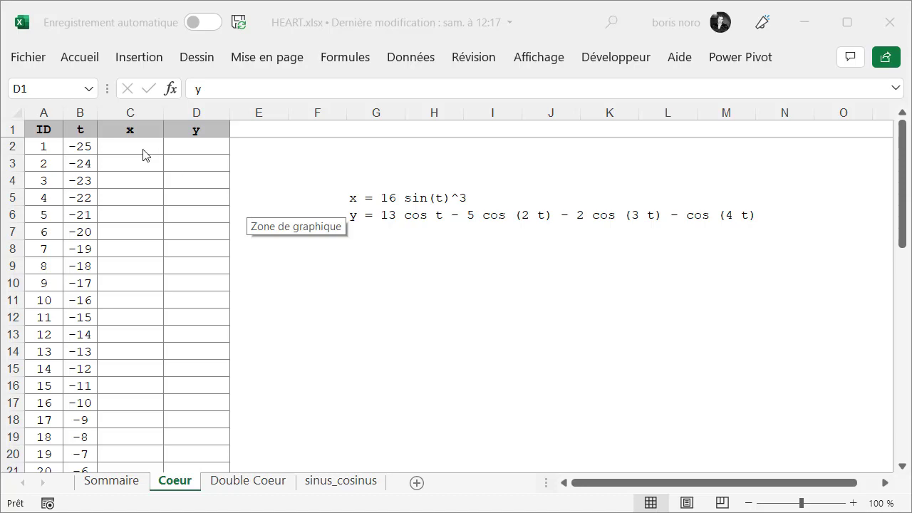
Enter =16*PUISSANCE(SIN(B2);3) in C2 so x shows 0,037.
left_click(143, 149)
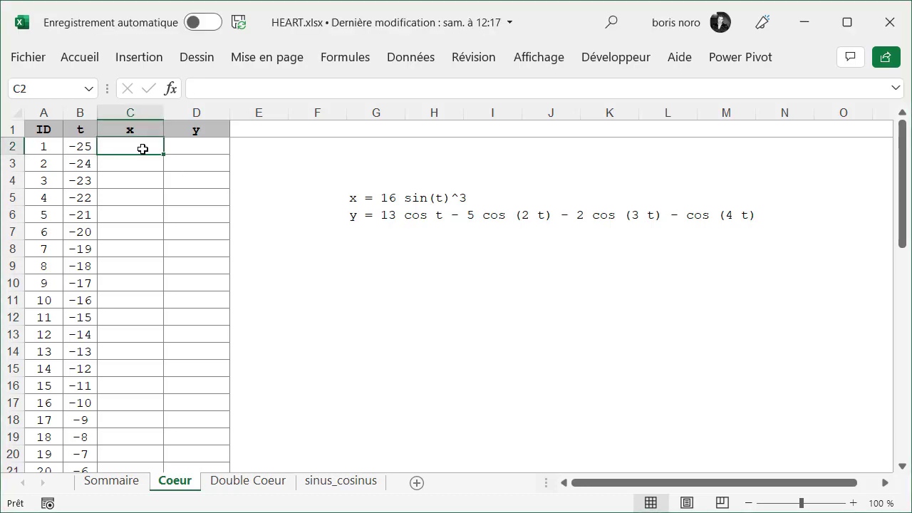
type("=")
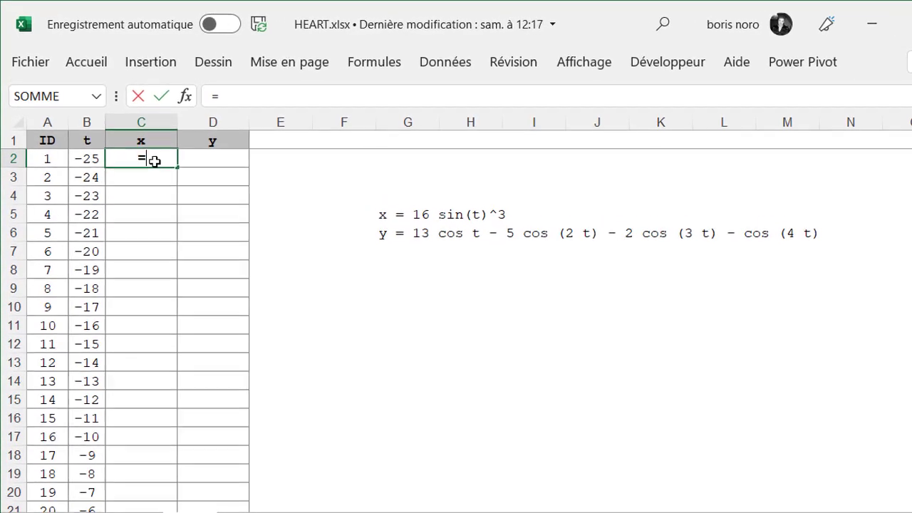
type("16*")
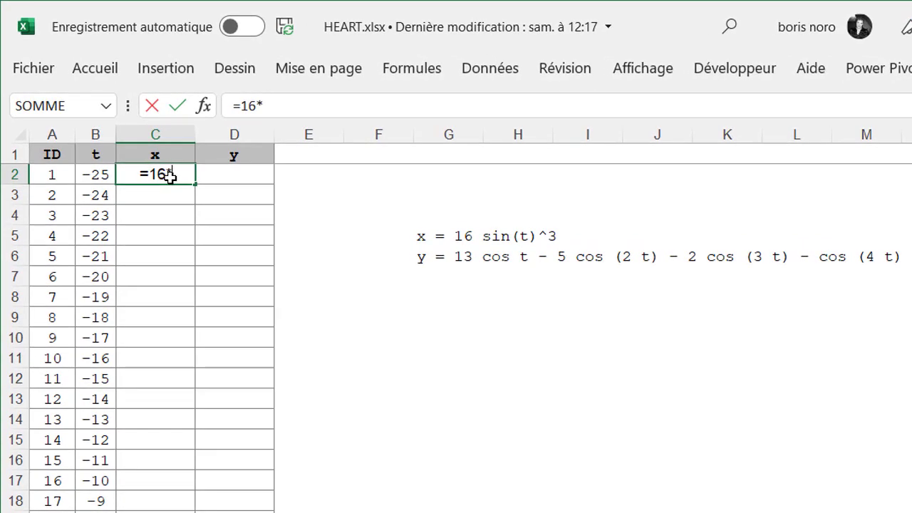
type("pu")
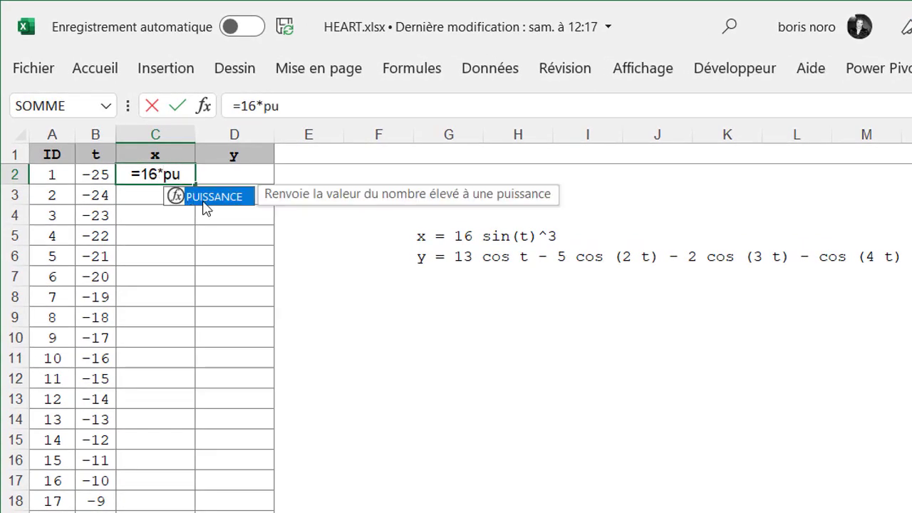
double_click(205, 207)
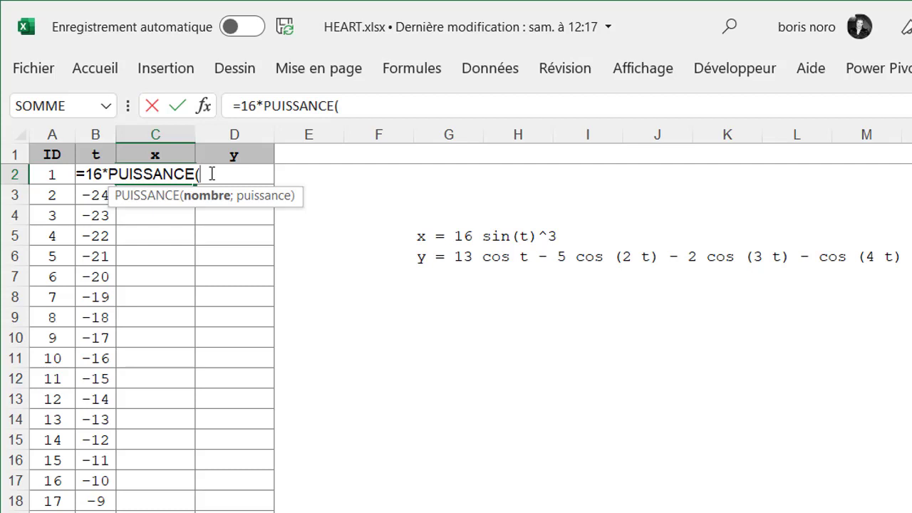
type("sin")
key("Tab")
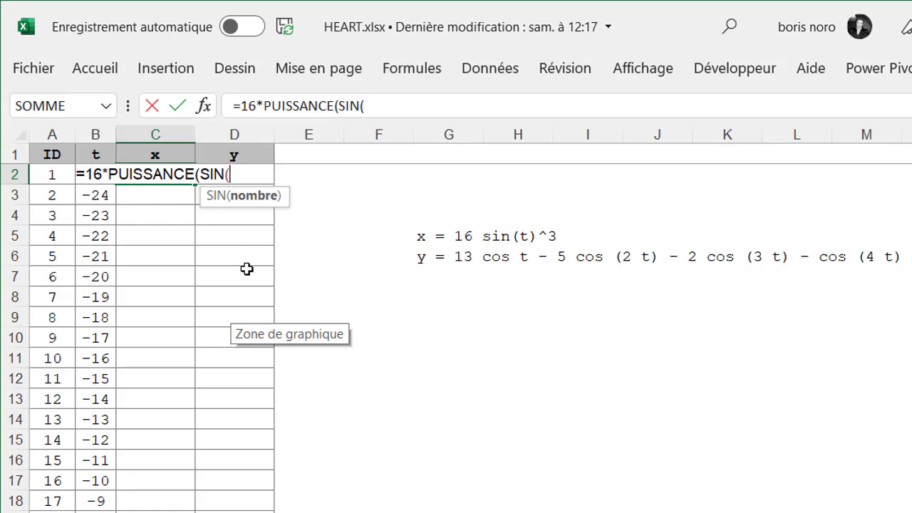
type("b2)")
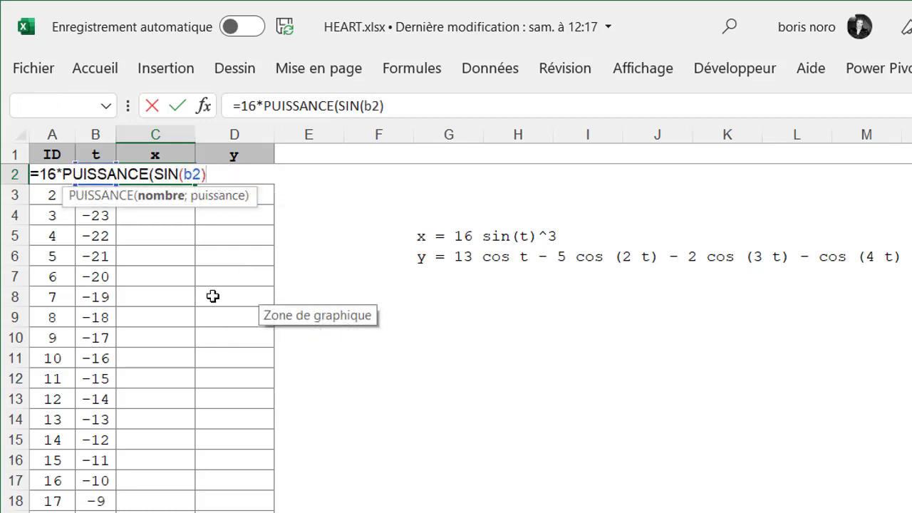
type(";")
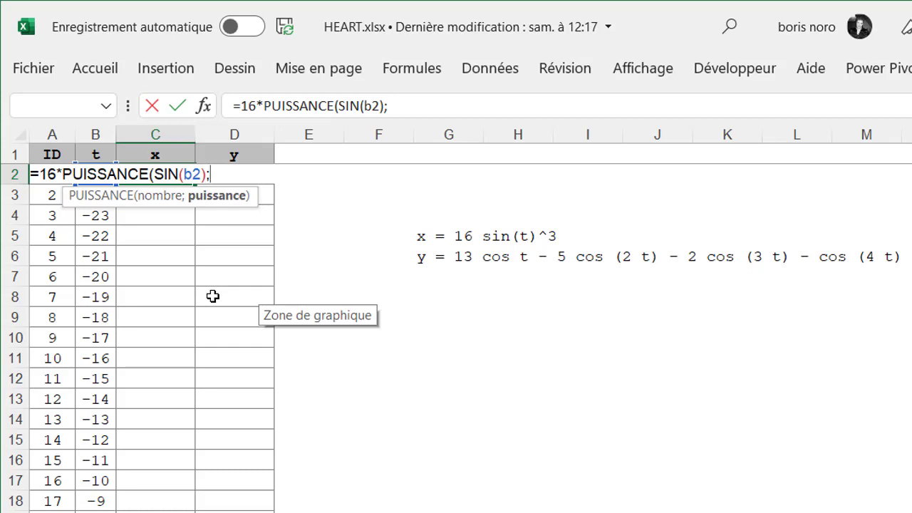
type("3")
type(")")
left_click(409, 432)
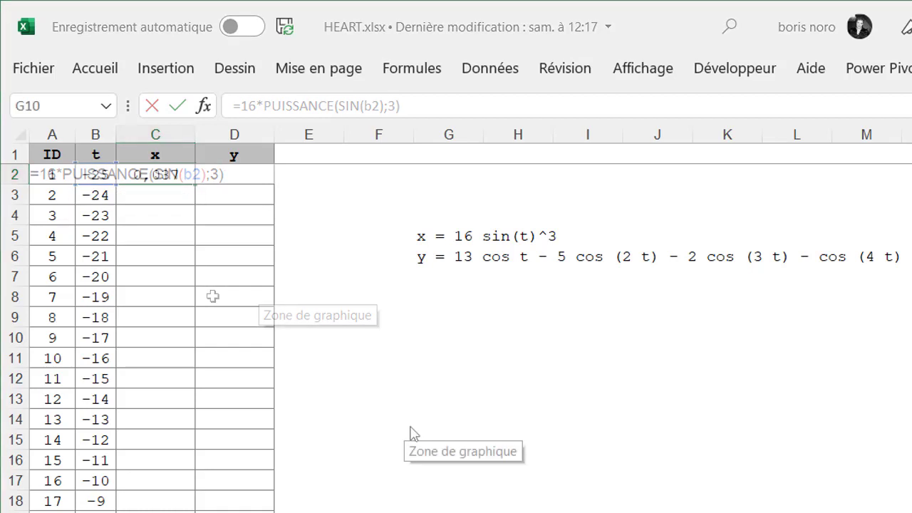
Begin D2's y formula with =13*COS(B2)-5*COS(2*B2), referencing t in B2.
left_click(240, 181)
type("=13")
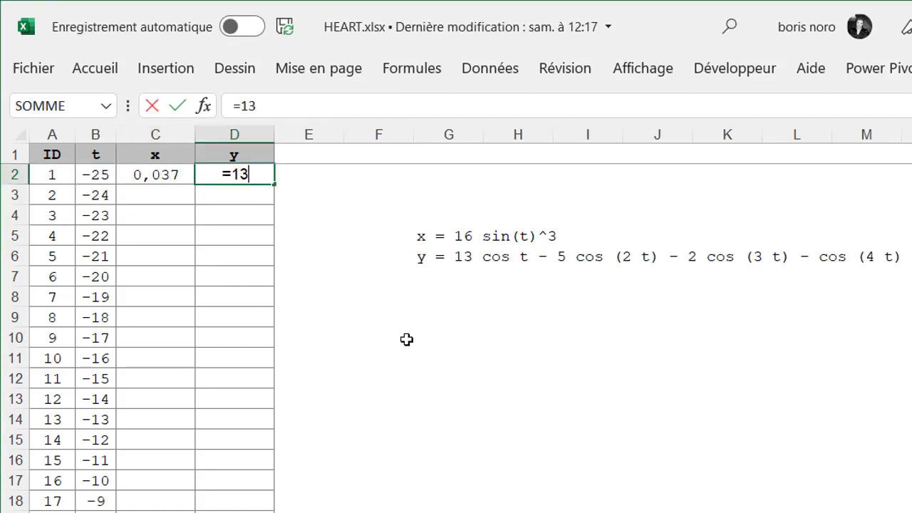
type("*cos")
key("Tab")
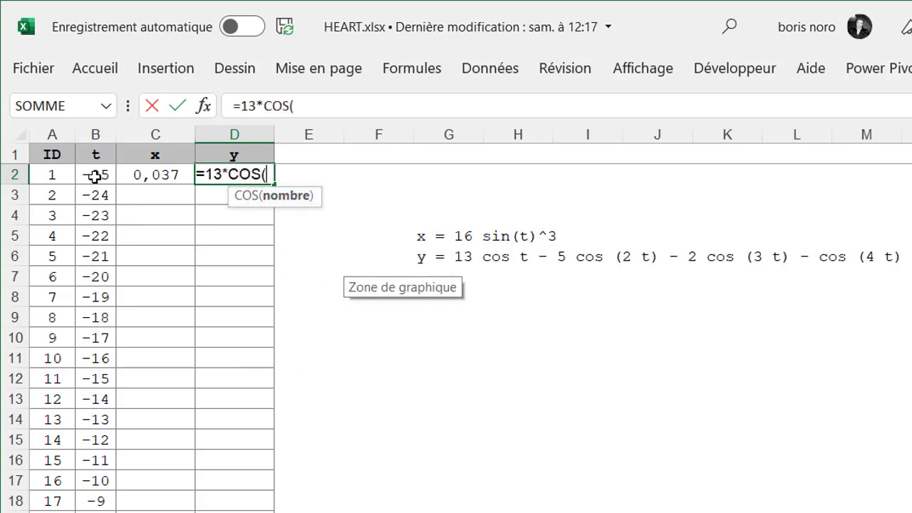
left_click(95, 177)
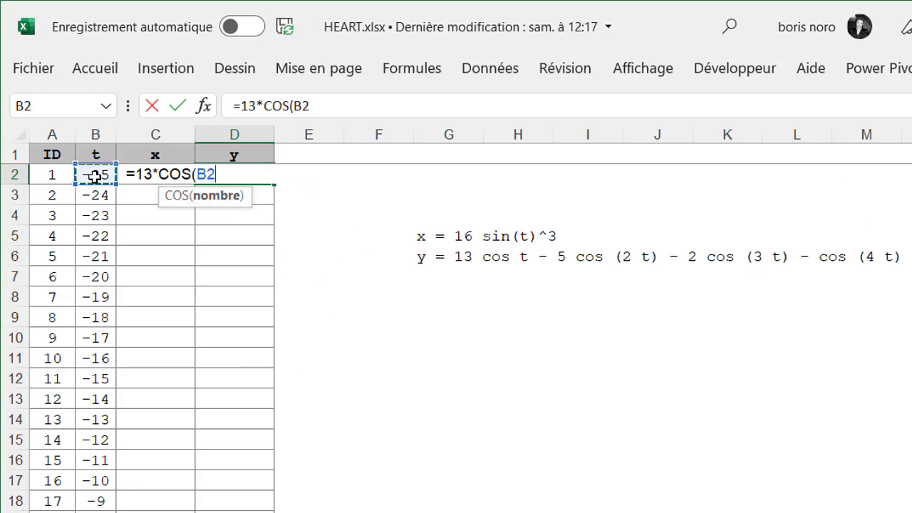
type(")-5")
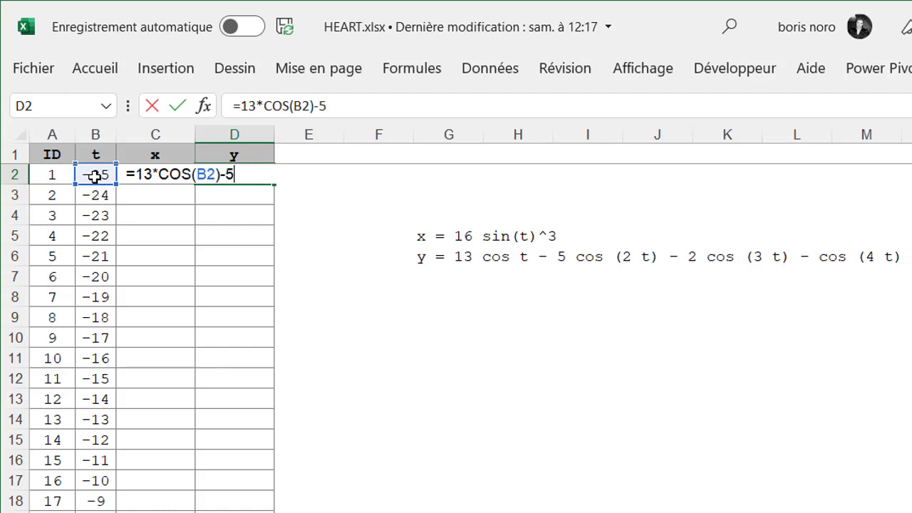
type("*cos")
key("Tab")
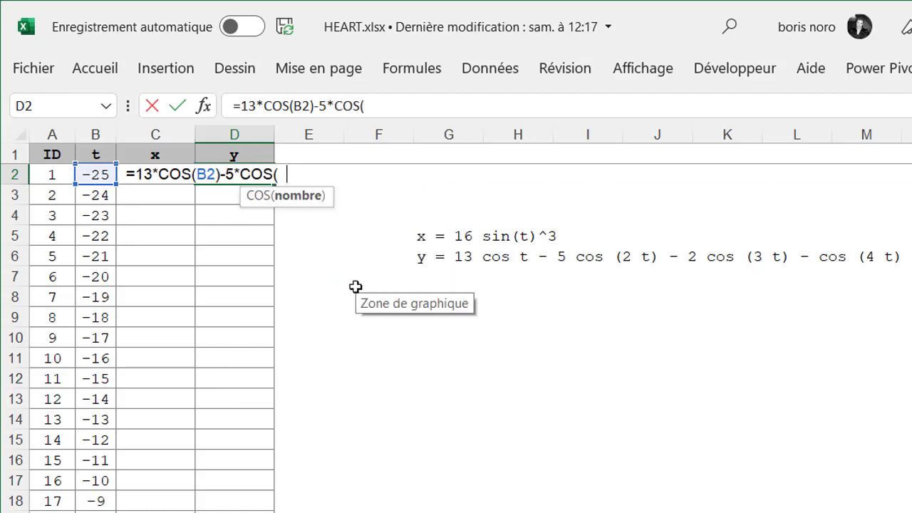
type("2*")
left_click(94, 178)
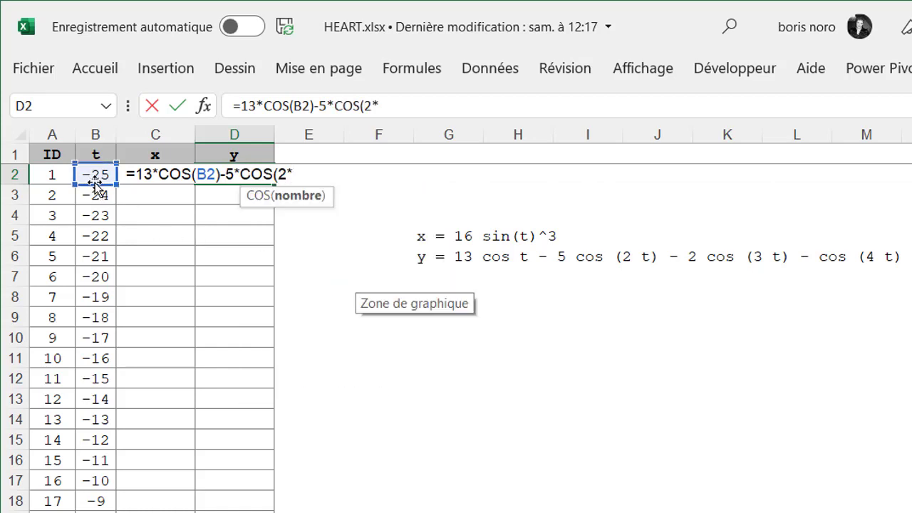
Complete the y formula with -2*COS(3*B2)-COS(4*B2), giving 5,355.
type("B2)-")
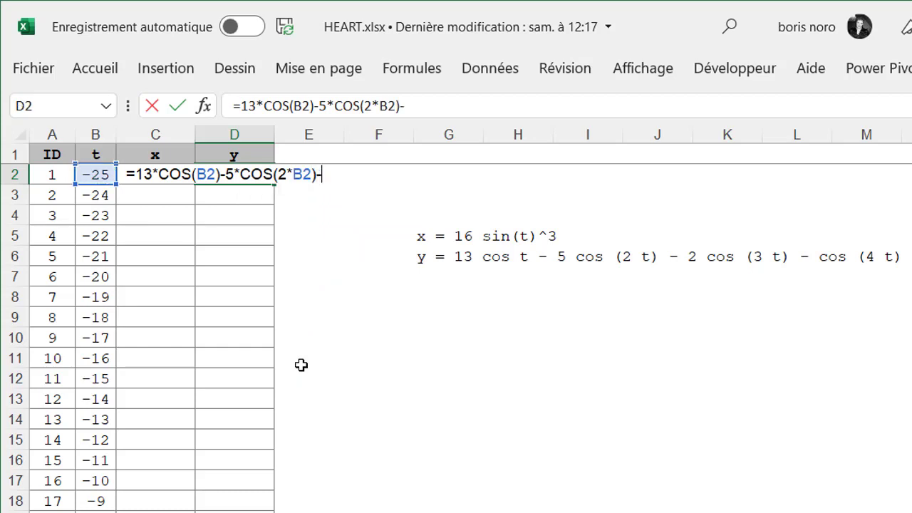
type("2*")
type("c")
key("Tab")
type("3*")
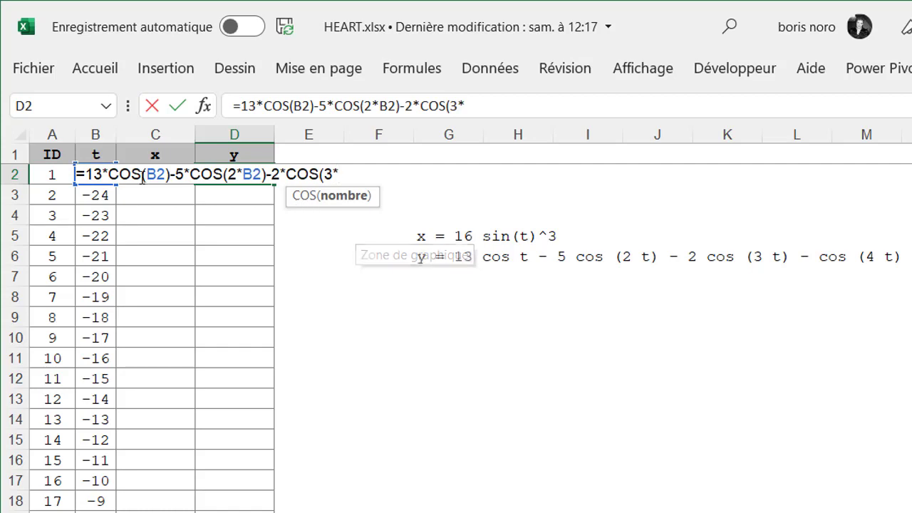
type("b2)-c")
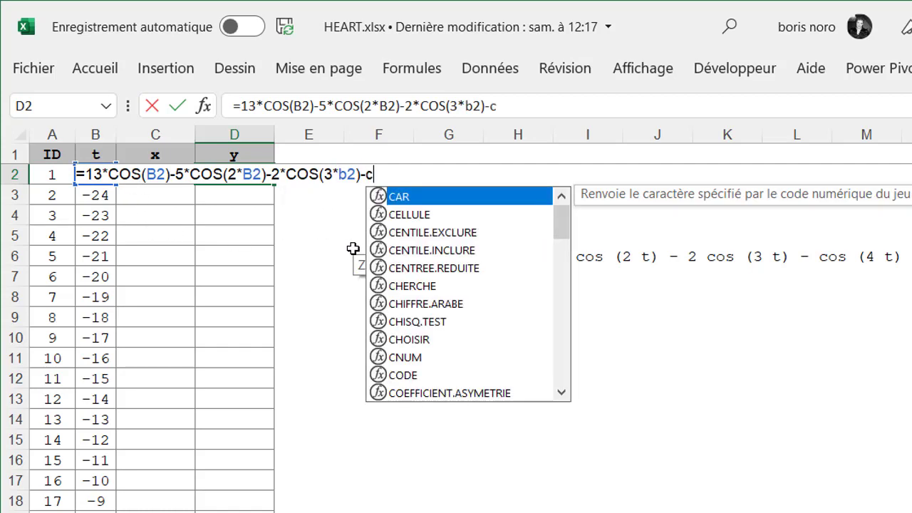
type("os")
key("Tab")
type("4*")
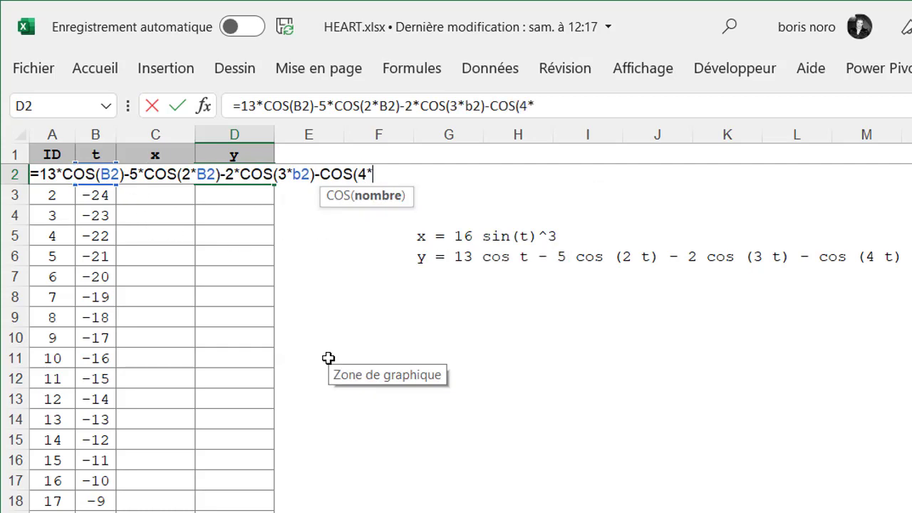
type("b")
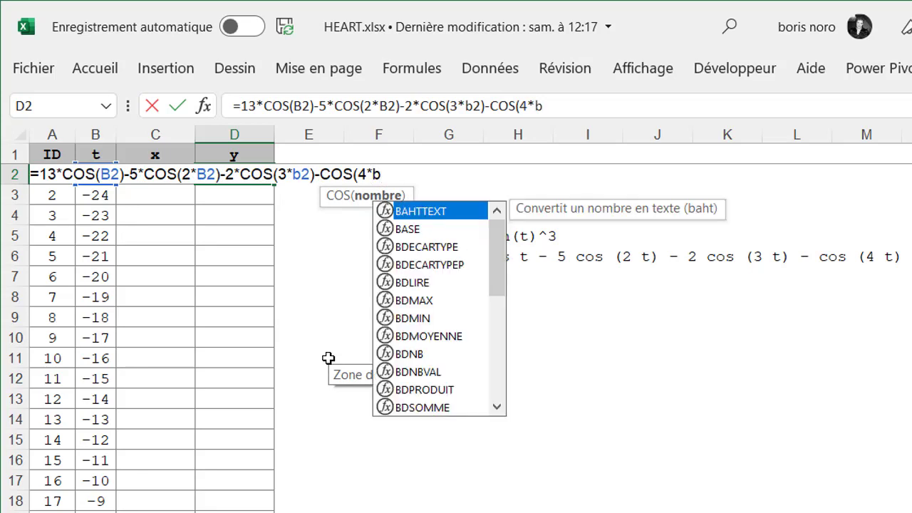
type("2")
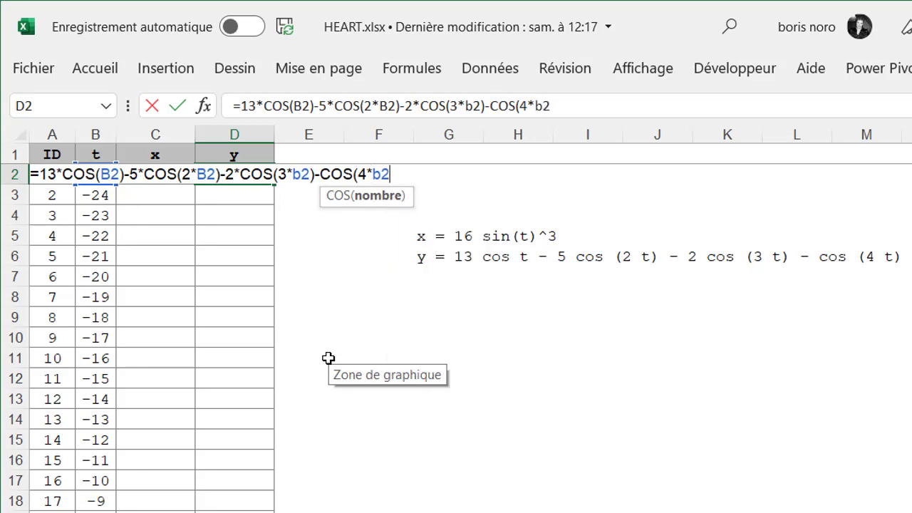
type(")")
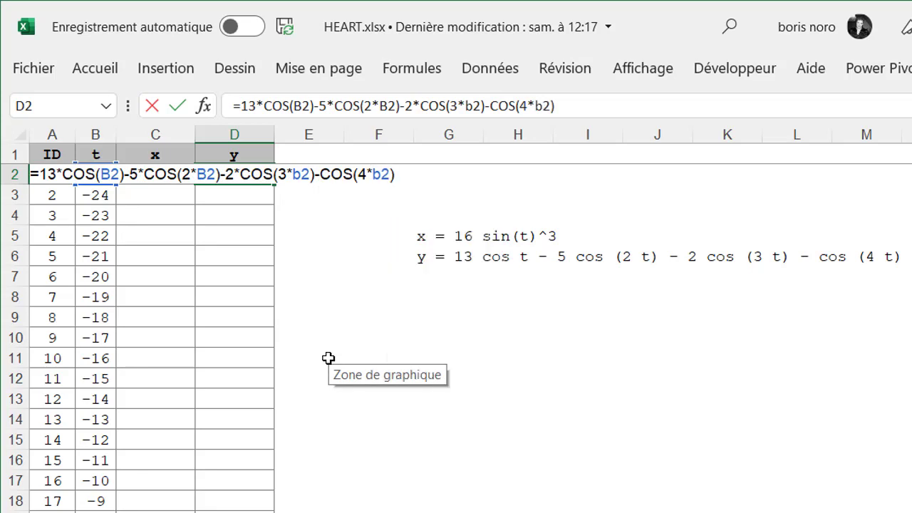
key("Return")
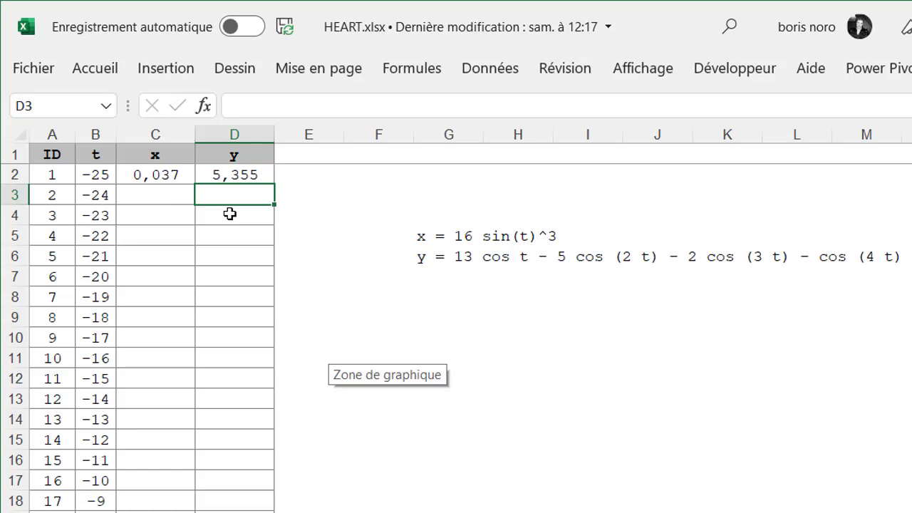
left_click(165, 175)
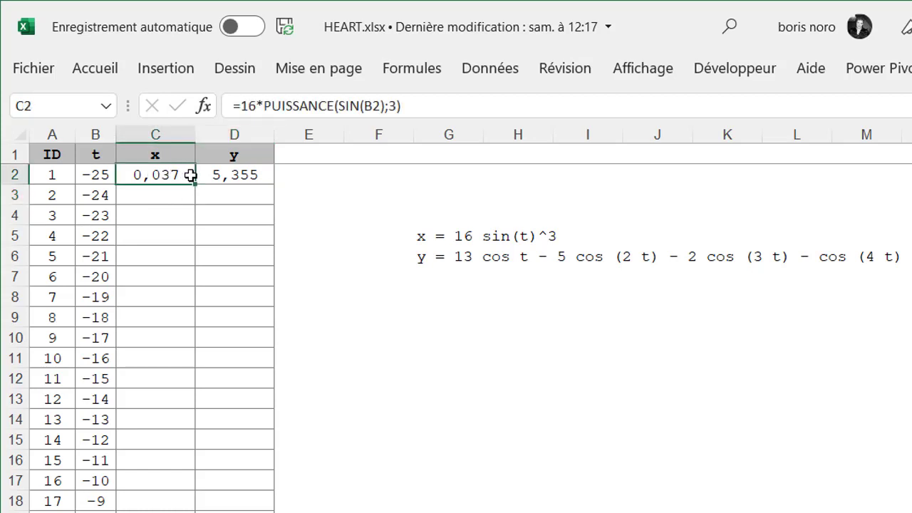
Fill the C2:D2 x and y formulas down through all 50 table rows.
left_click_drag(190, 175, 239, 175)
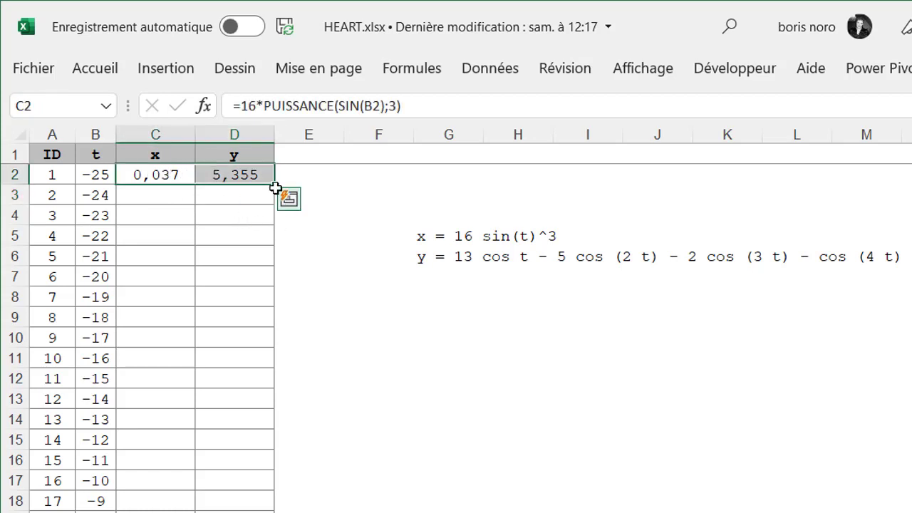
double_click(274, 185)
scroll(275, 188, "down", 5)
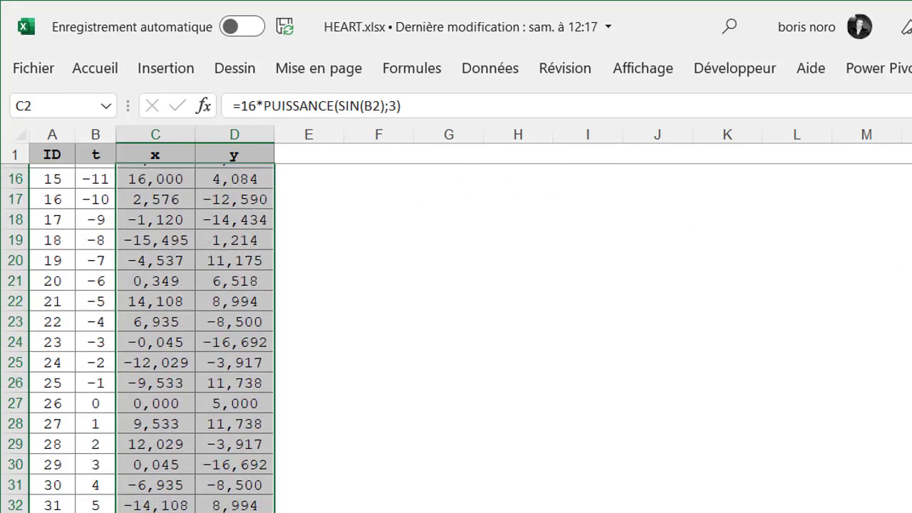
scroll(139, 338, "down", 3)
scroll(139, 338, "down", 2)
scroll(139, 338, "down", 1)
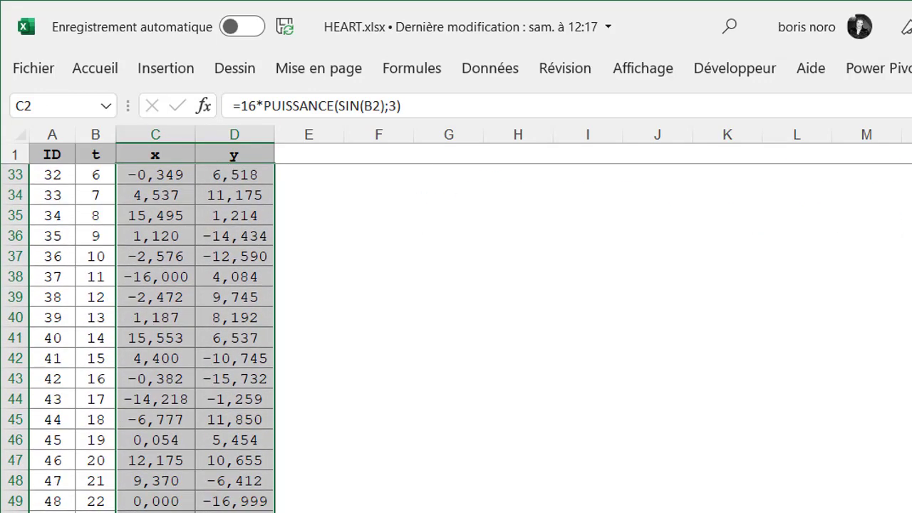
scroll(456, 338, "up", 10)
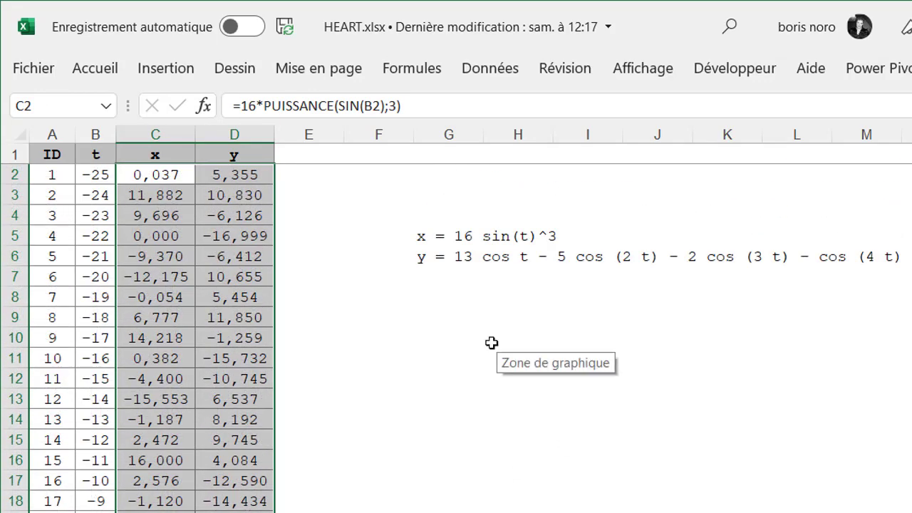
Insert a plain Nuage de points chart of the x and y columns, drawing a dotted heart.
left_click(166, 68)
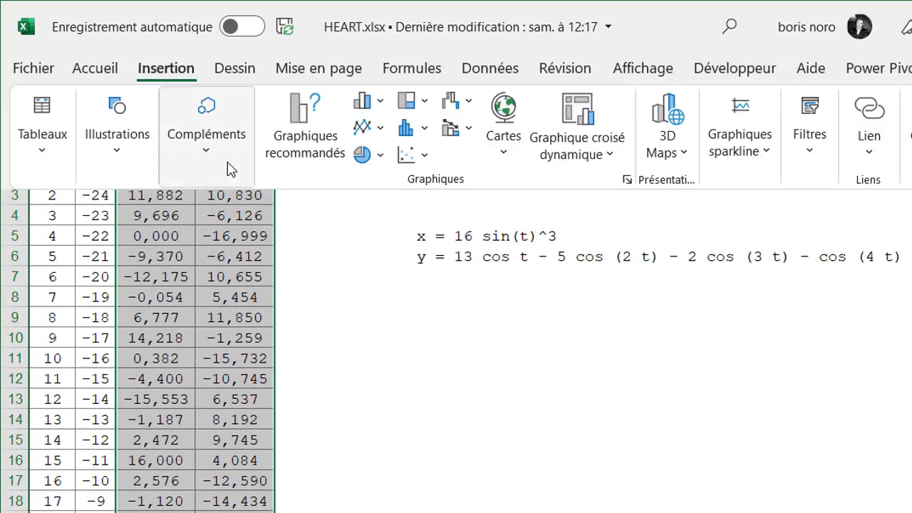
left_click(412, 155)
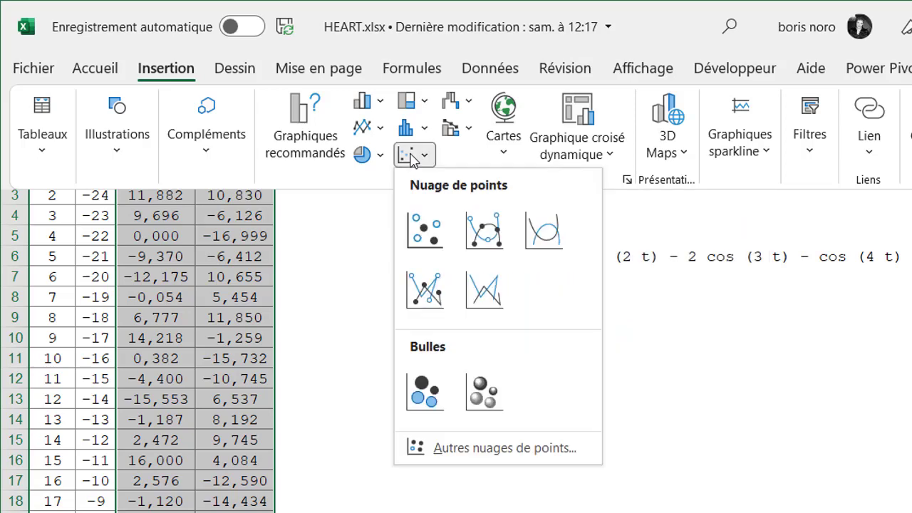
left_click(427, 232)
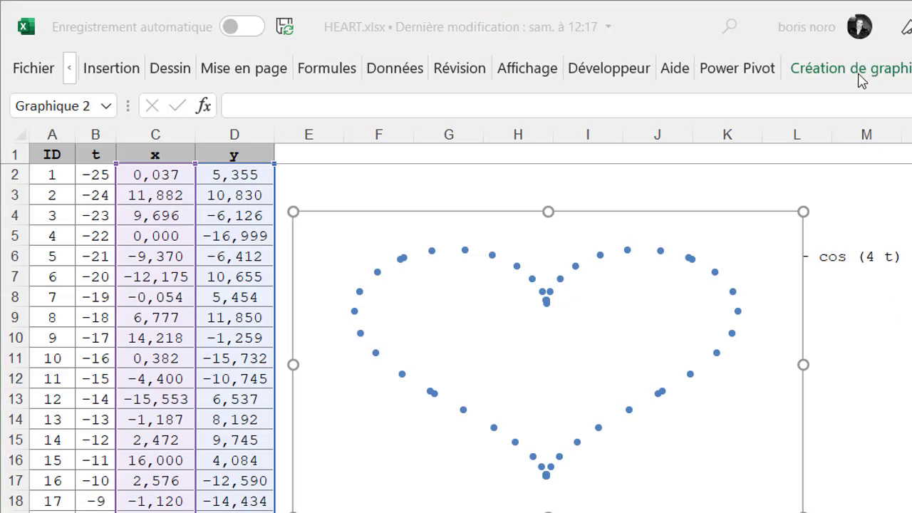
Apply the red monochrome colour palette to the heart chart's points.
left_click(862, 79)
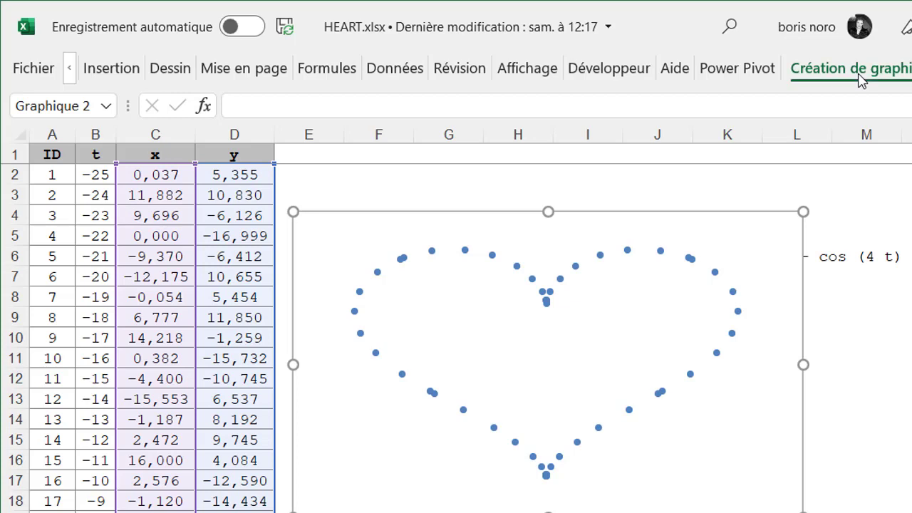
left_click(303, 148)
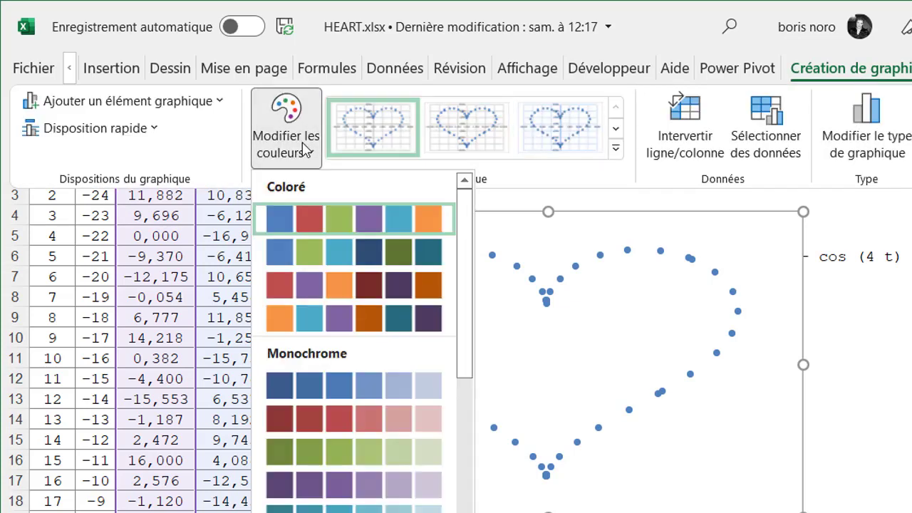
left_click(285, 424)
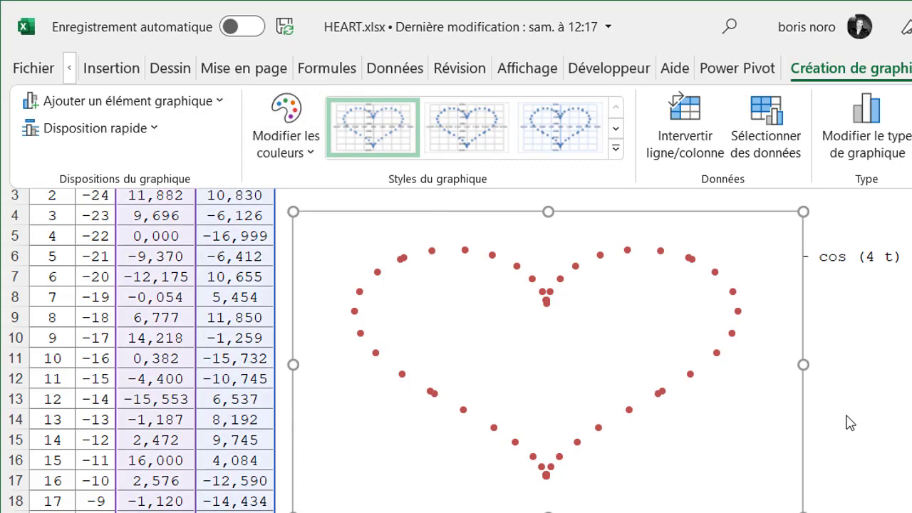
left_click(889, 419)
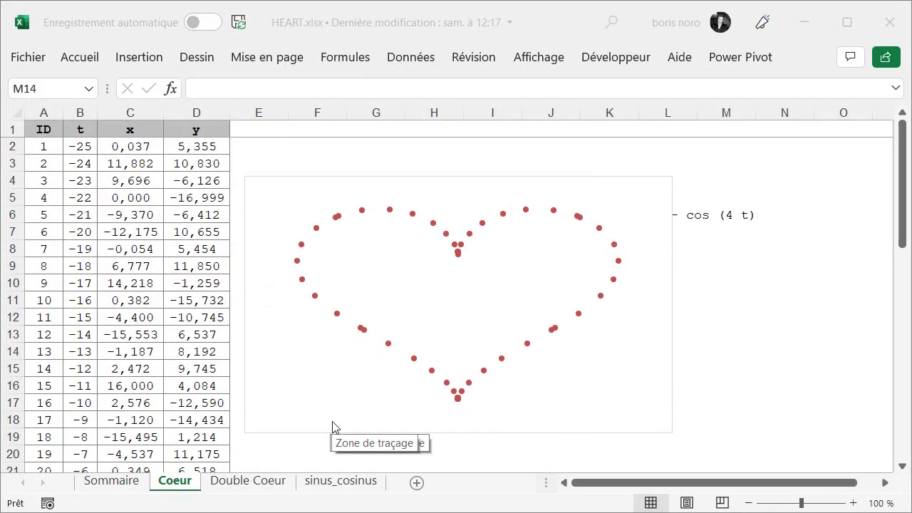
On Double Coeur, find the row where the h column changes from 0 to 1.
left_click(247, 481)
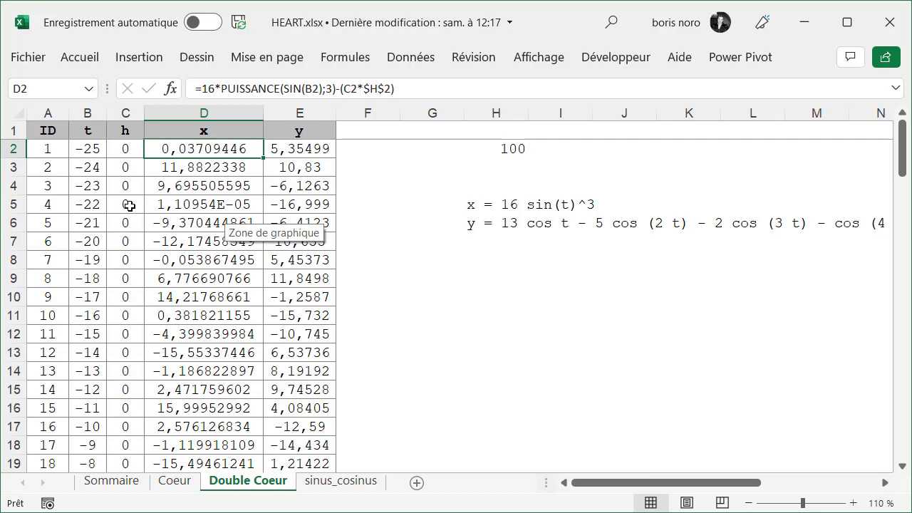
left_click(126, 129)
key("Down")
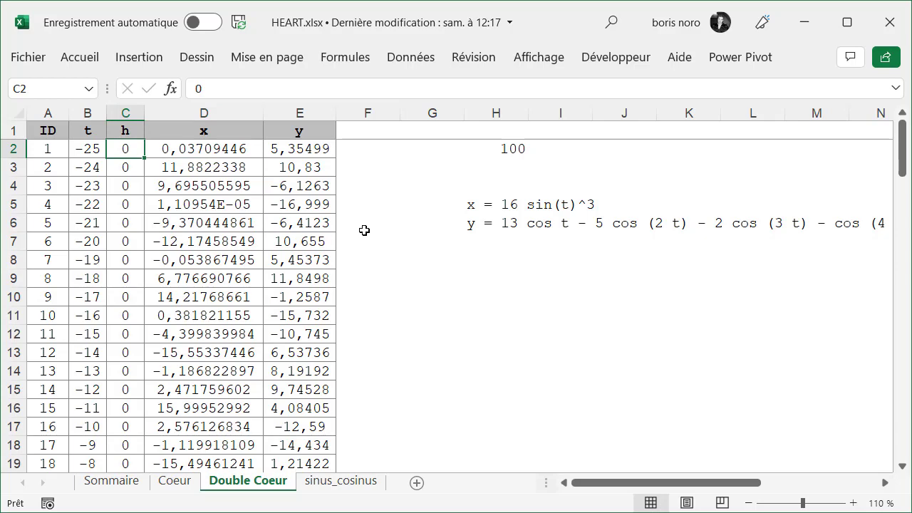
key("Down")
key("ctrl+Down")
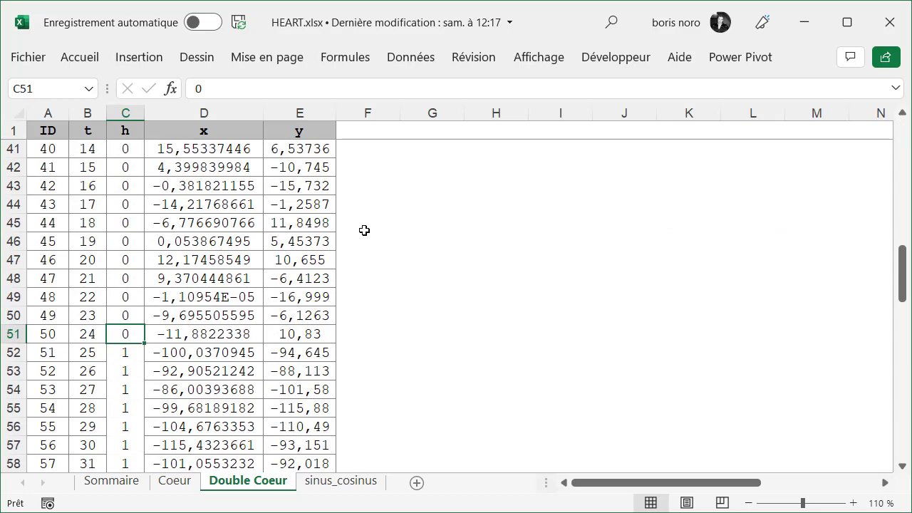
key("Down")
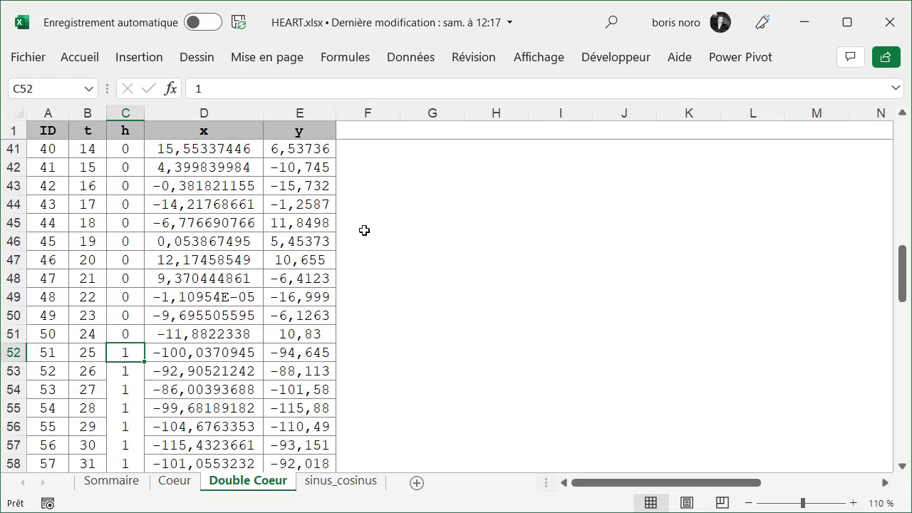
Return to the top of the sheet and select the first x formula in D2.
key("ctrl+End")
key("ctrl+Home")
left_click(390, 278)
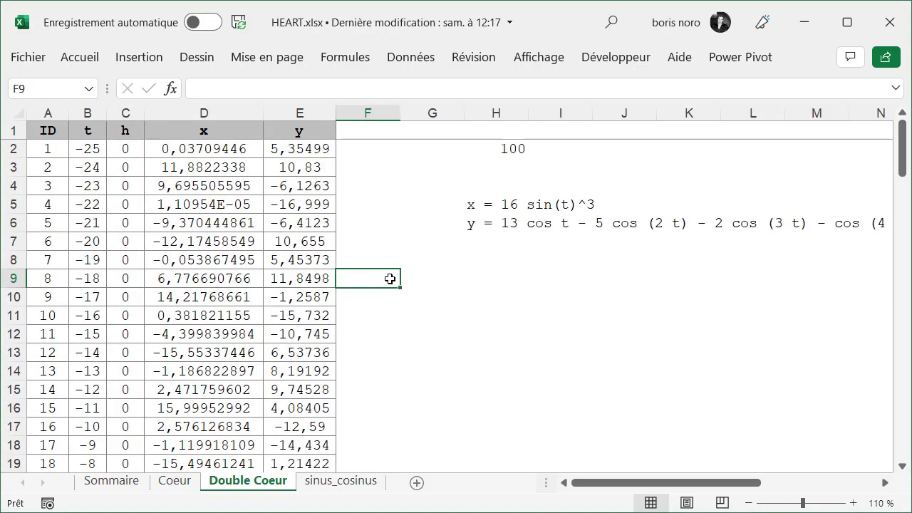
key("Up")
key("Up")
key("Up")
key("Left")
key("Left")
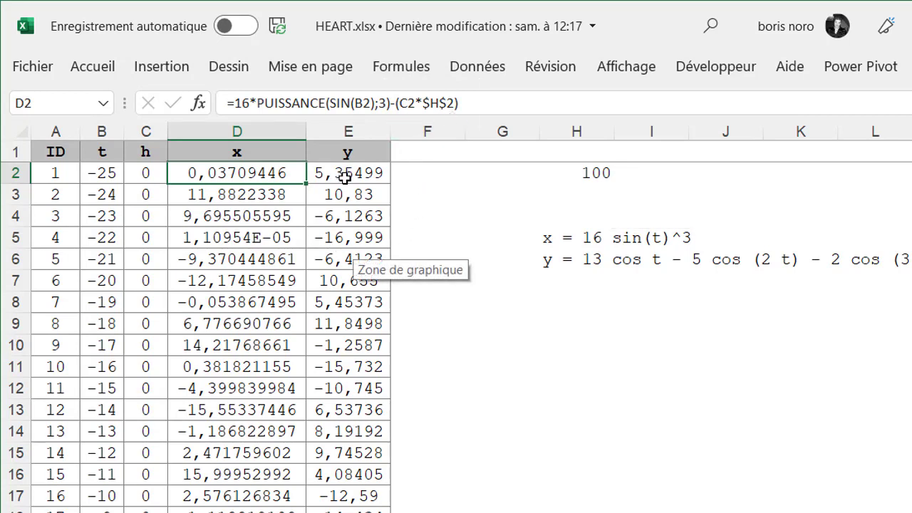
Check E2's y formula, then select the x and y data range D2:E101.
left_click(345, 178)
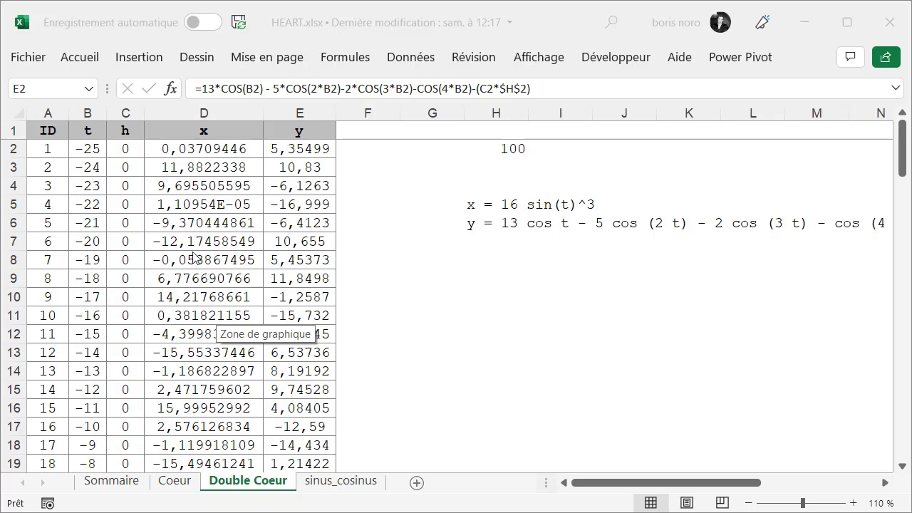
left_click(187, 149)
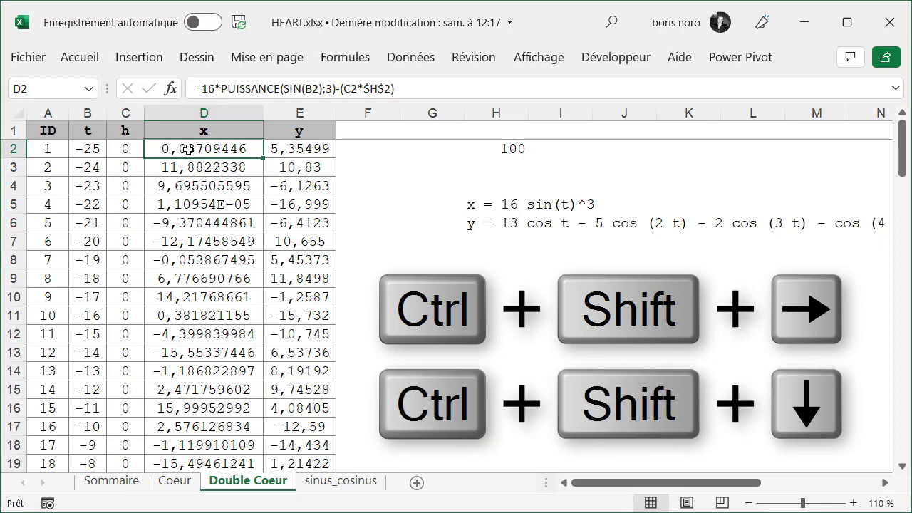
key("ctrl+shift+Right")
key("ctrl+shift+Down")
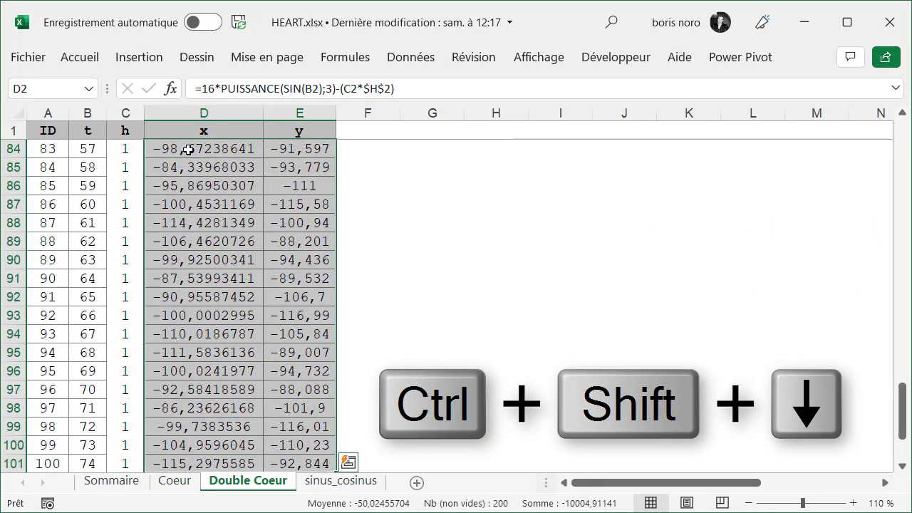
key("ctrl+BackSpace")
Insert a plain scatter chart of the x and y data and move it right of the table.
left_click(138, 63)
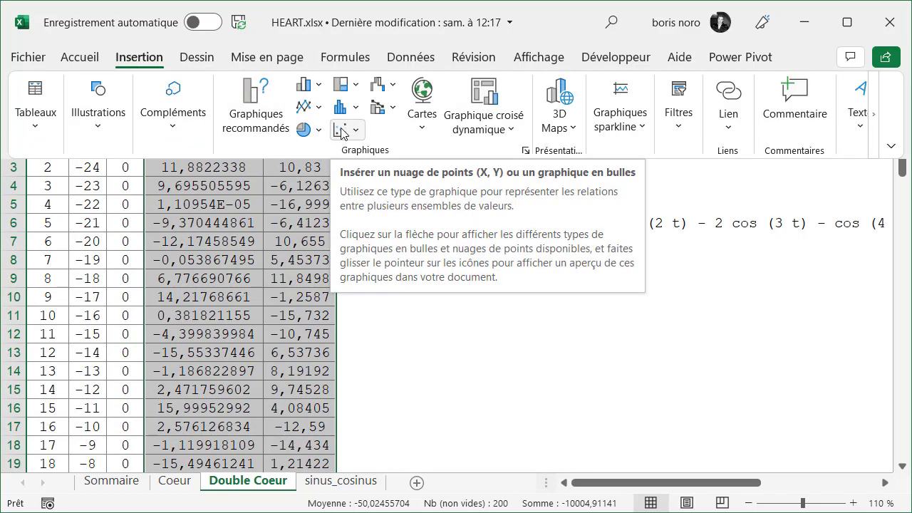
left_click(343, 133)
left_click(347, 179)
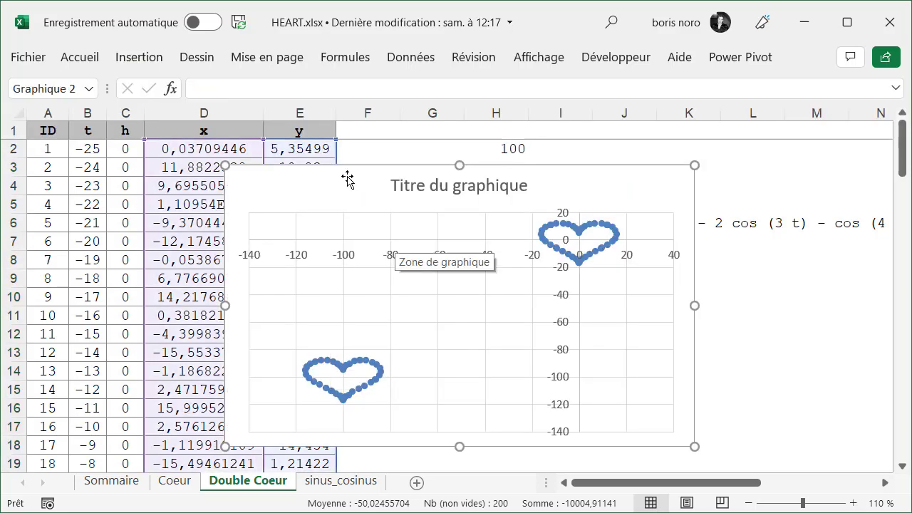
mouse_move(347, 179)
left_mouse_down()
mouse_move(471, 216)
mouse_move(471, 206)
left_mouse_up()
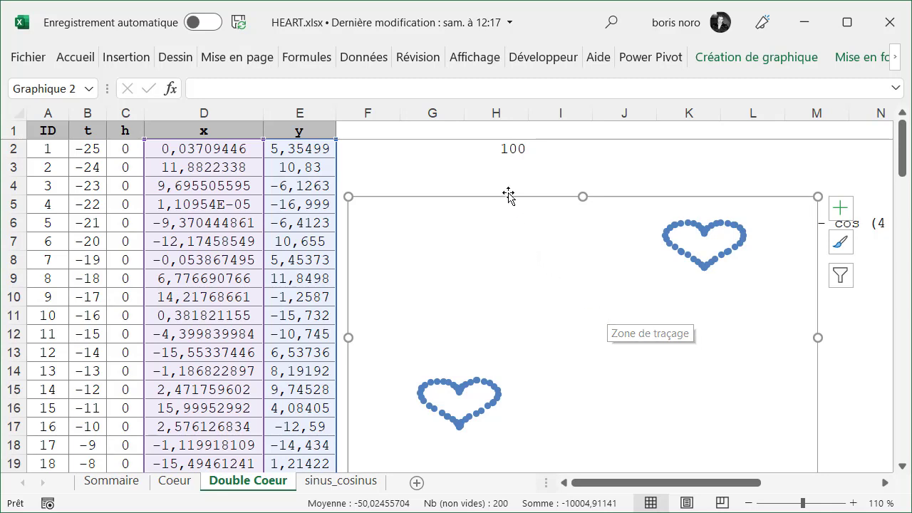
left_click(499, 151)
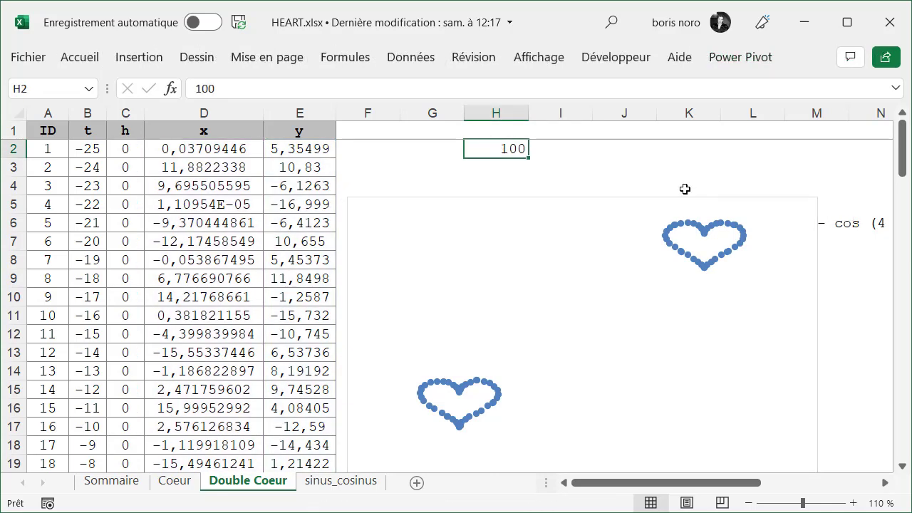
Set H2 to =ALEA.ENTRE.BORNES(-50;50) and recalculate several times until the offset reads -43.
type("=al")
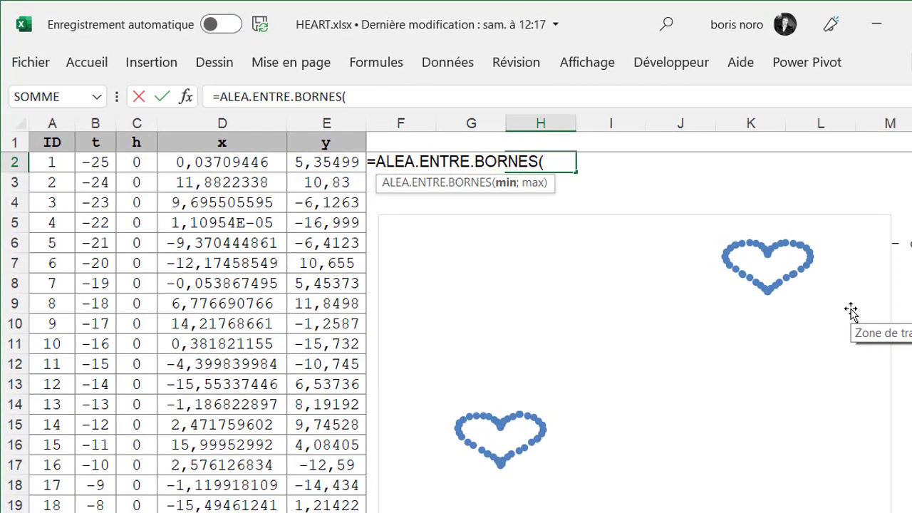
type("-5")
type("0;")
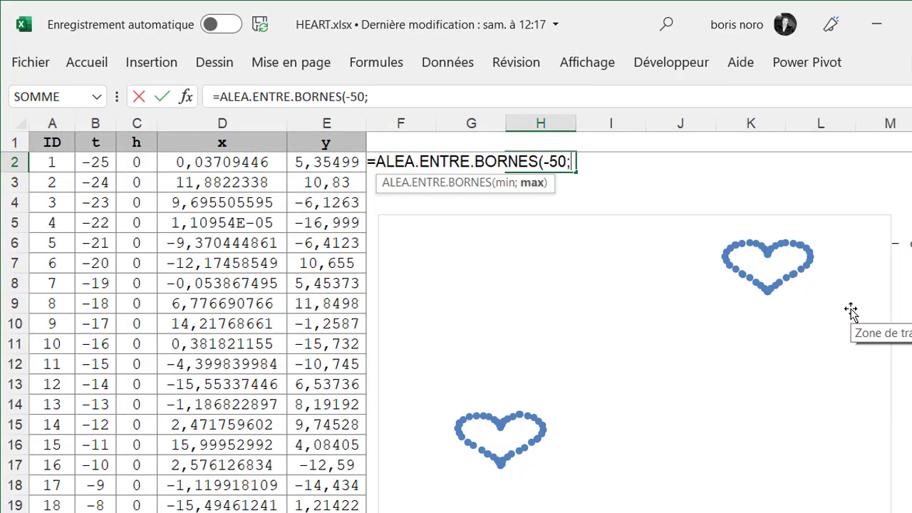
type("50)")
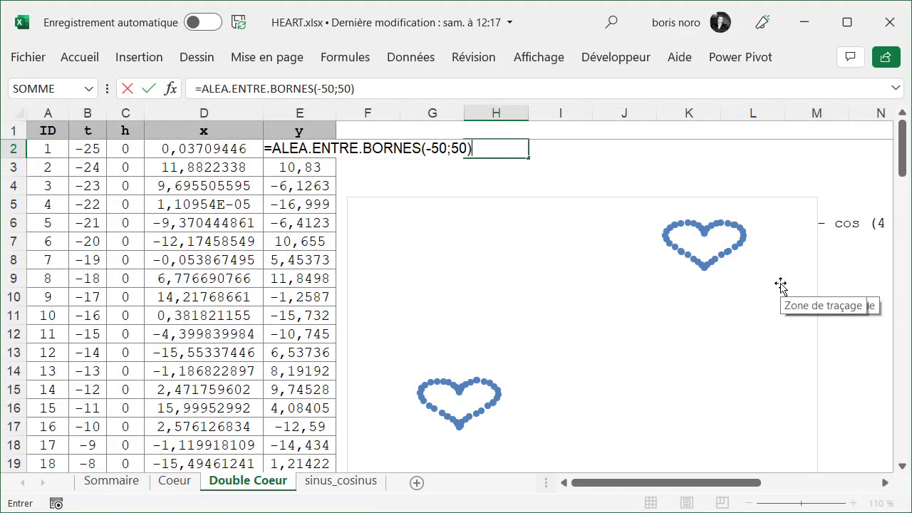
key("Return")
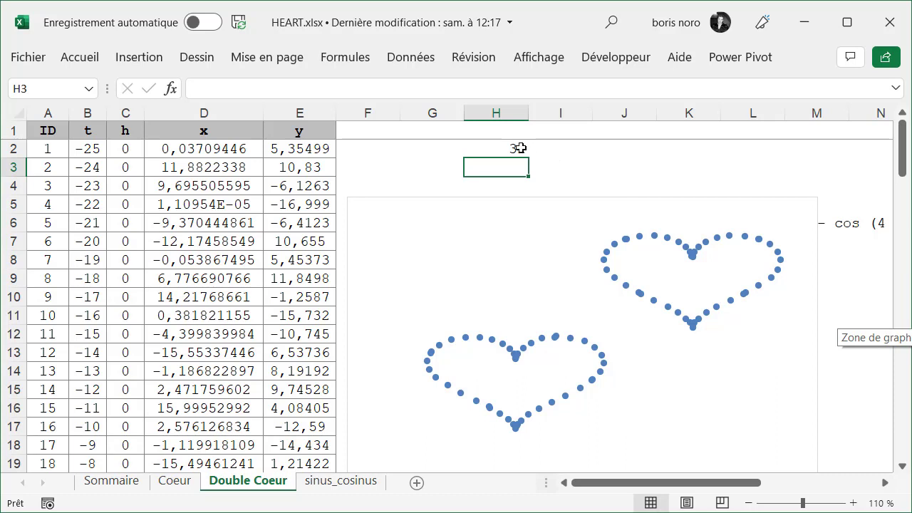
left_click(641, 169)
left_click(681, 177)
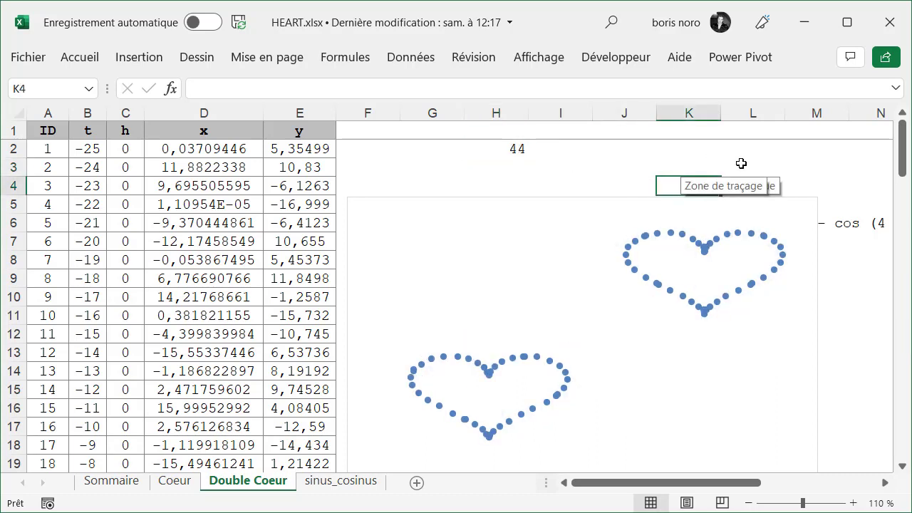
key("Up")
key("Down")
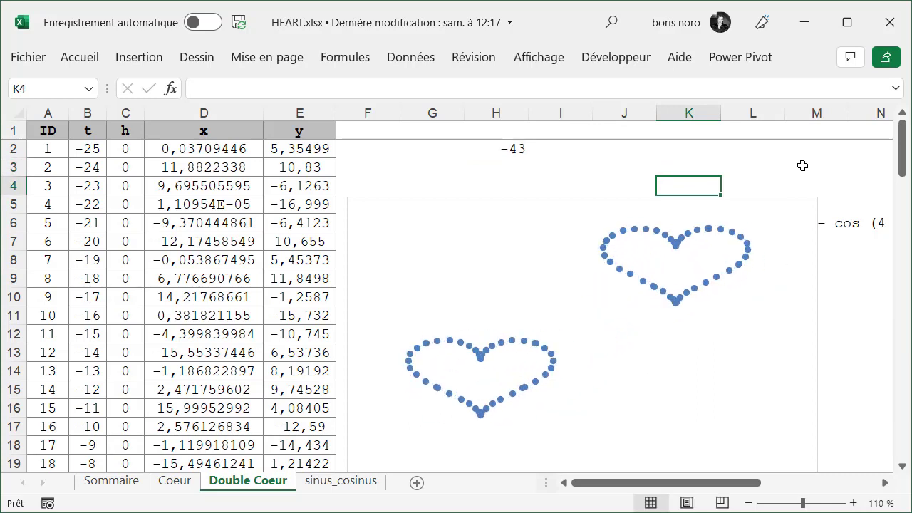
key("Down")
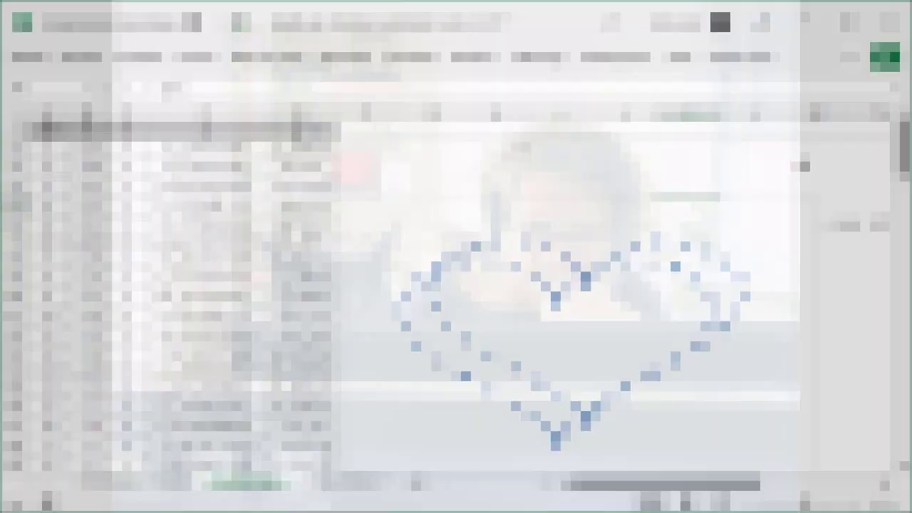